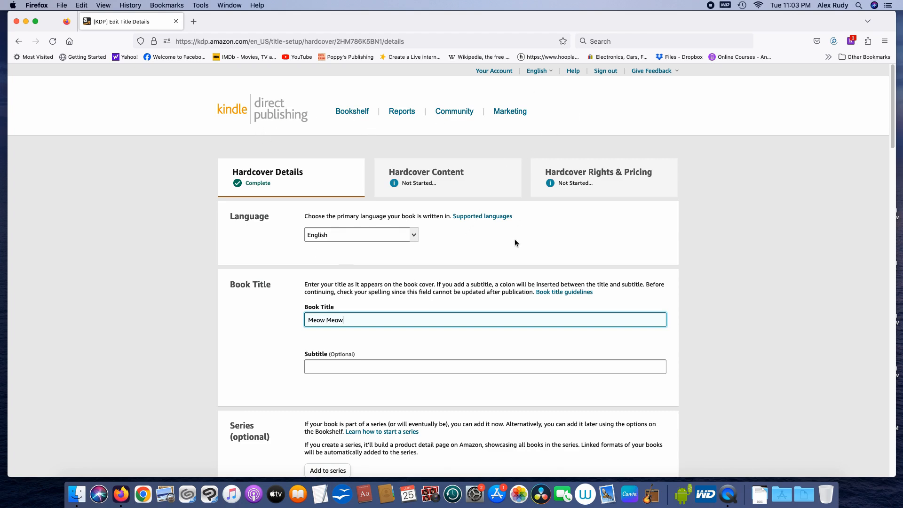
# - Review the book title, series, edition number, author, contributors and description sections of the hardcover details
pyautogui.scroll(-3, 513, 230)
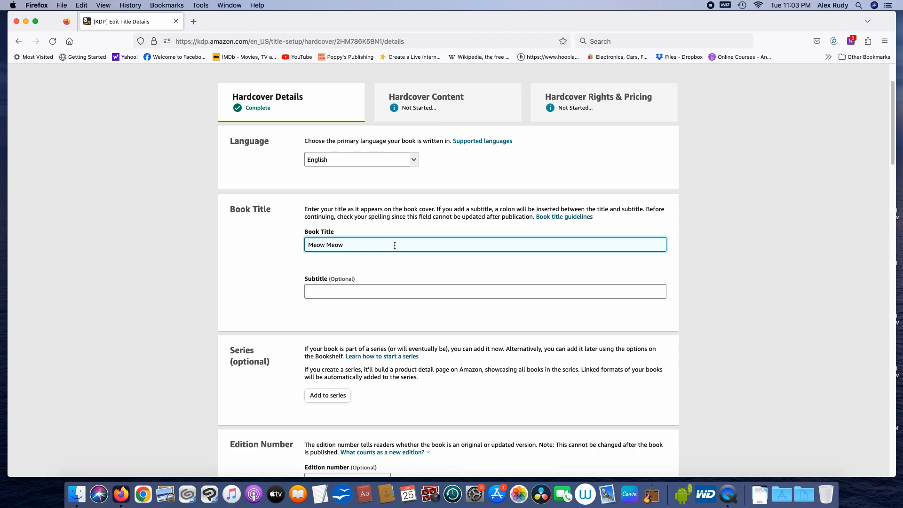
pyautogui.scroll(-3, 423, 233)
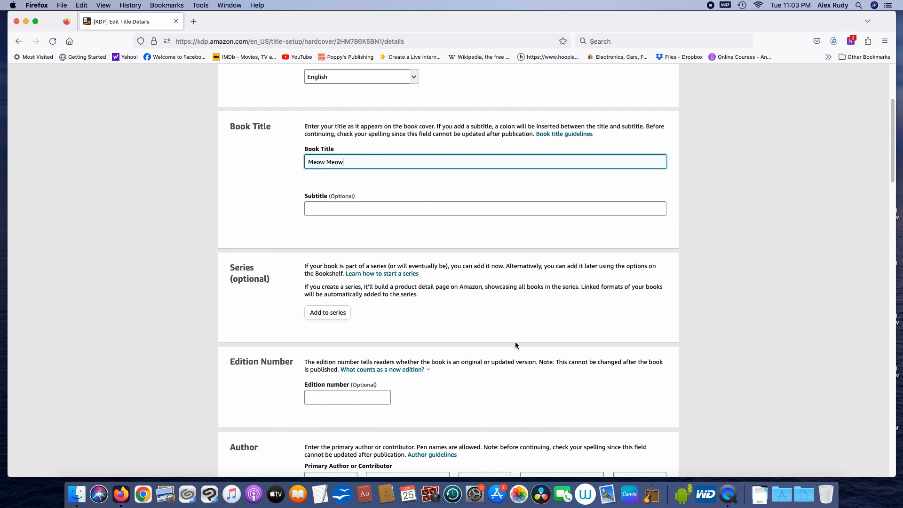
pyautogui.scroll(-1, 519, 339)
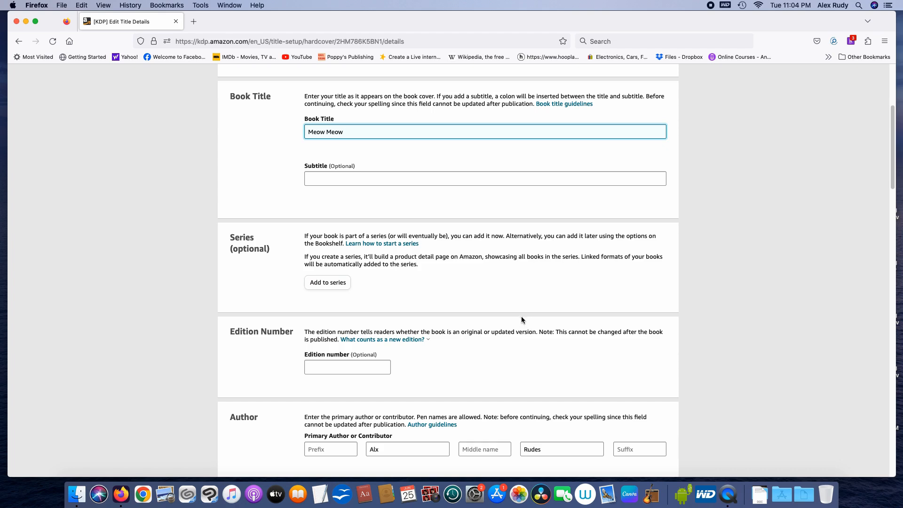
pyautogui.scroll(-4, 506, 274)
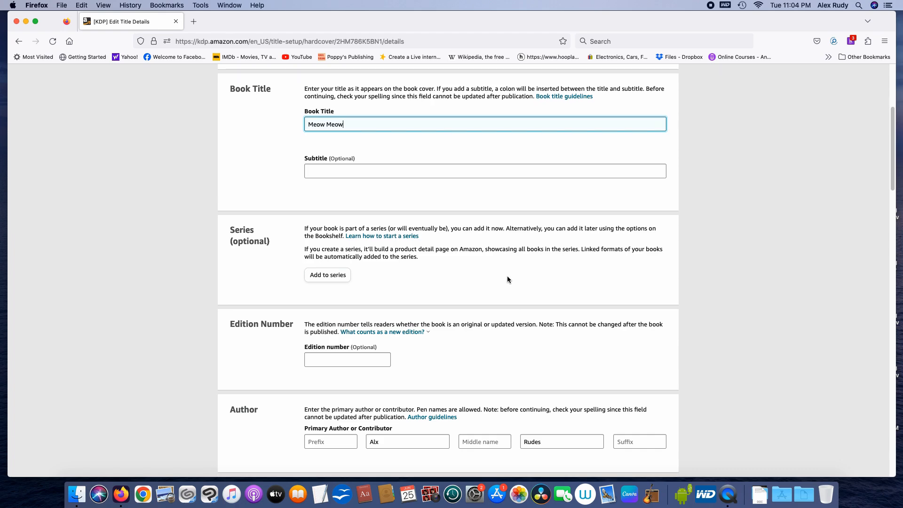
pyautogui.scroll(-5, 506, 281)
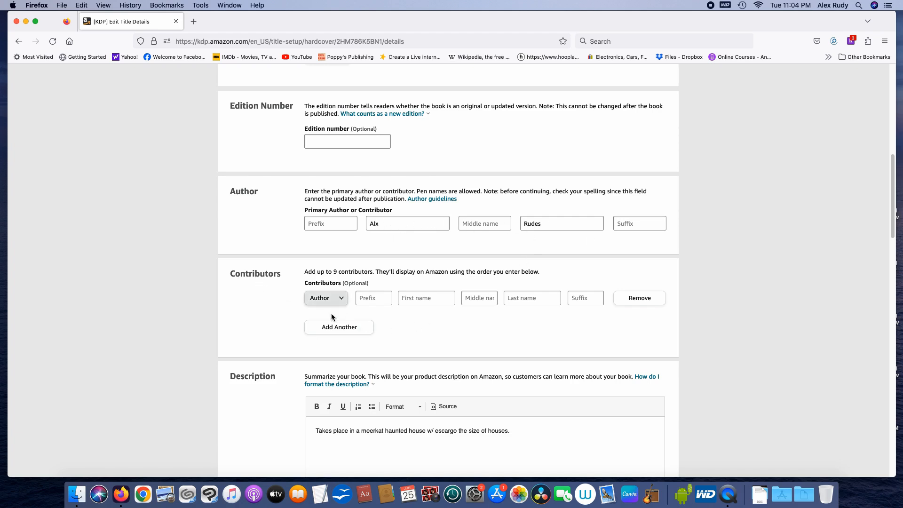
pyautogui.scroll(-5, 525, 339)
pyautogui.moveTo(536, 234); pyautogui.dragTo(267, 232)
pyautogui.click(566, 232)
pyautogui.moveTo(566, 232); pyautogui.dragTo(280, 230)
pyautogui.click(520, 233)
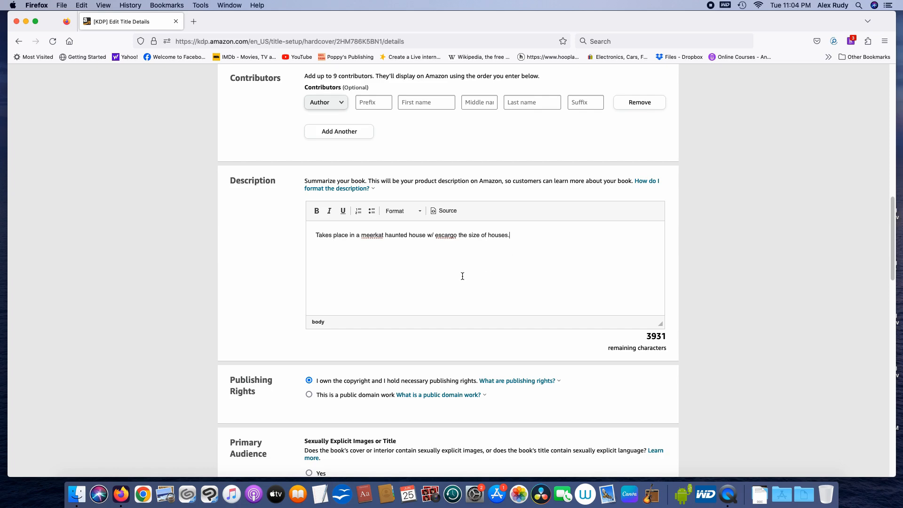
# - Read the explanations of publishing rights and public domain work in the Publishing Rights section
pyautogui.scroll(-3, 462, 275)
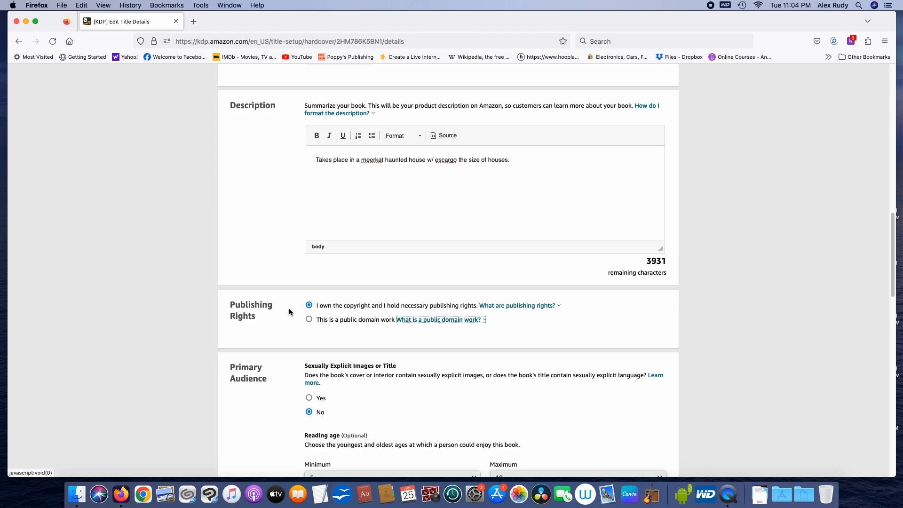
pyautogui.click(478, 306)
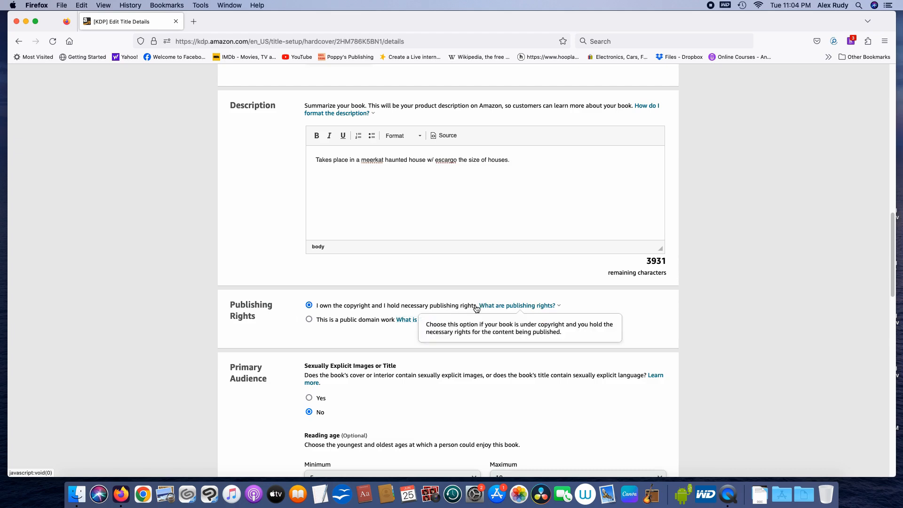
pyautogui.click(466, 320)
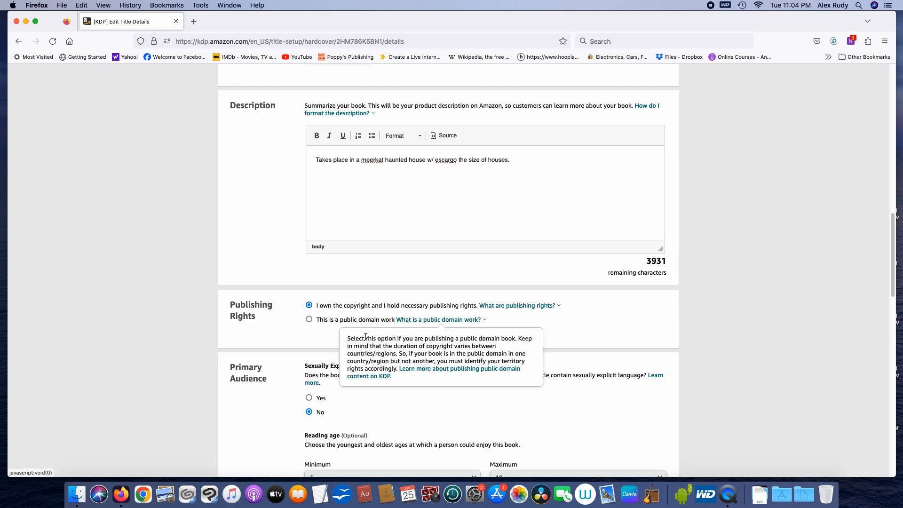
pyautogui.click(311, 339)
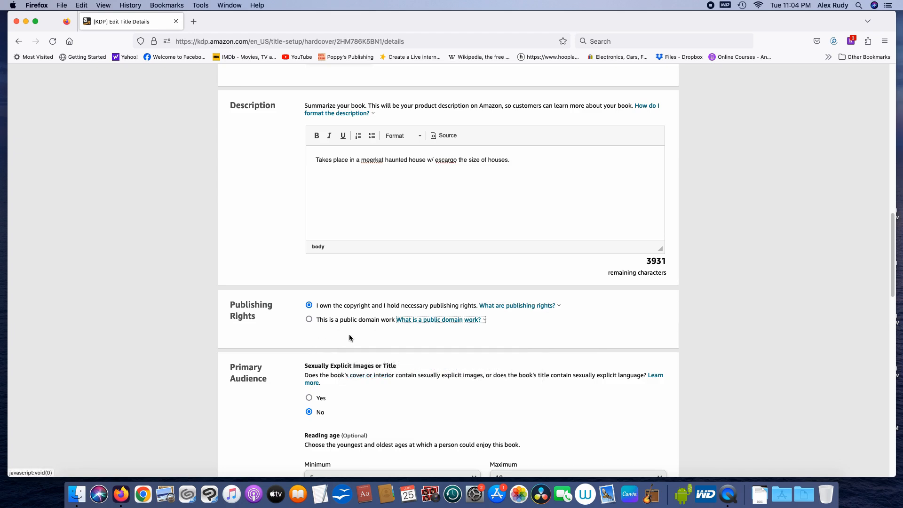
# - Review the primary audience settings, the low-content book explanation and the available primary marketplaces
pyautogui.scroll(-4, 350, 334)
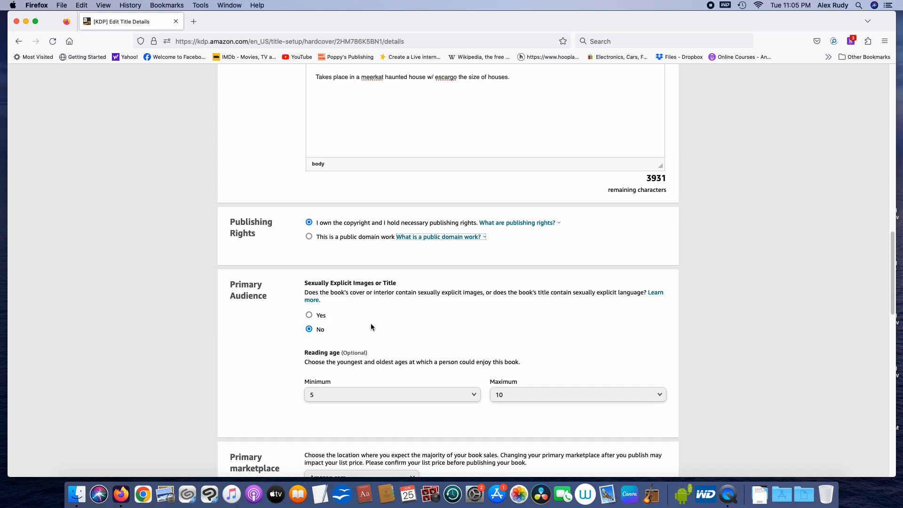
pyautogui.scroll(-3, 419, 322)
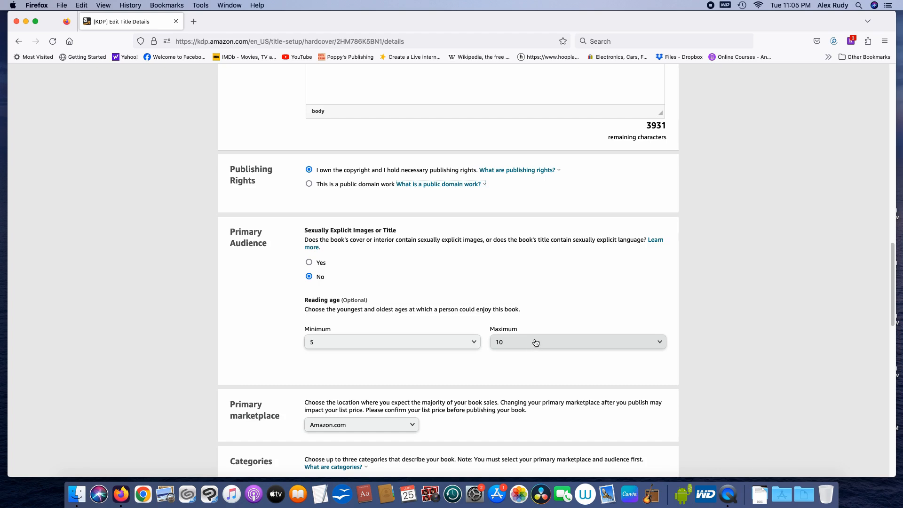
pyautogui.scroll(-5, 534, 345)
pyautogui.moveTo(538, 305)
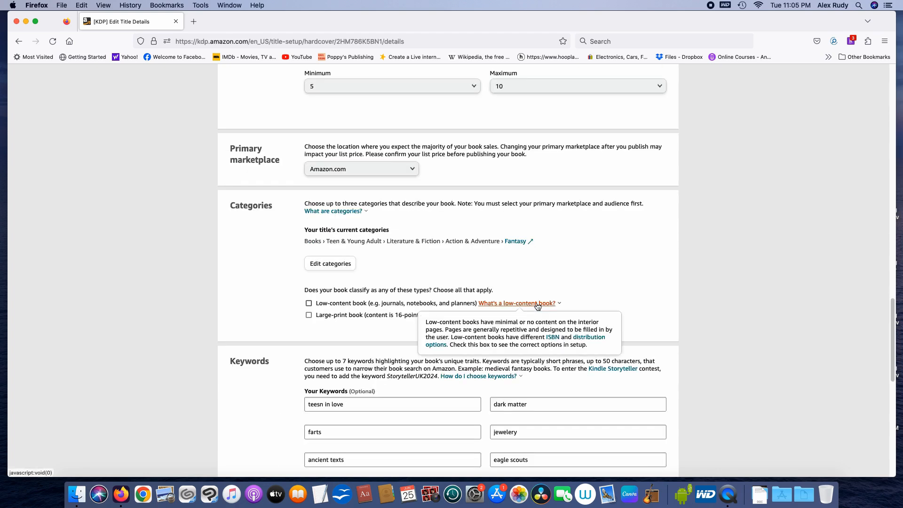
pyautogui.click(413, 171)
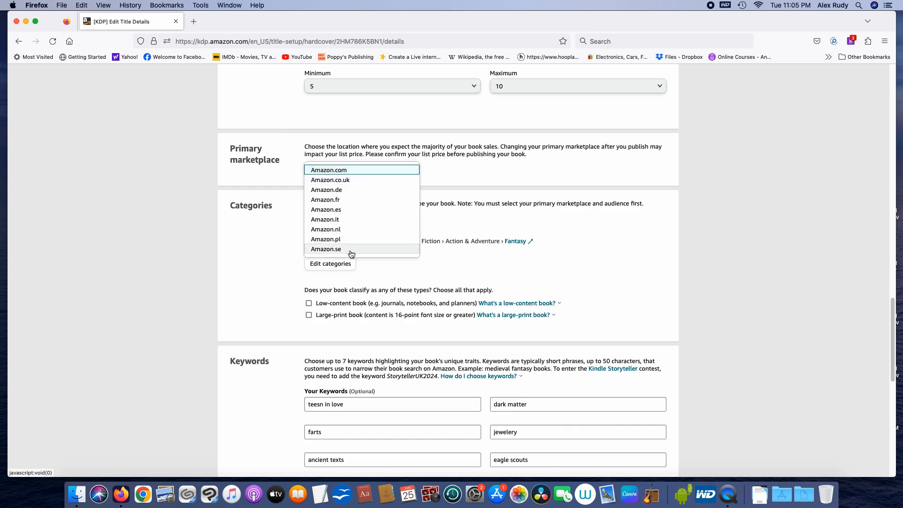
pyautogui.click(482, 165)
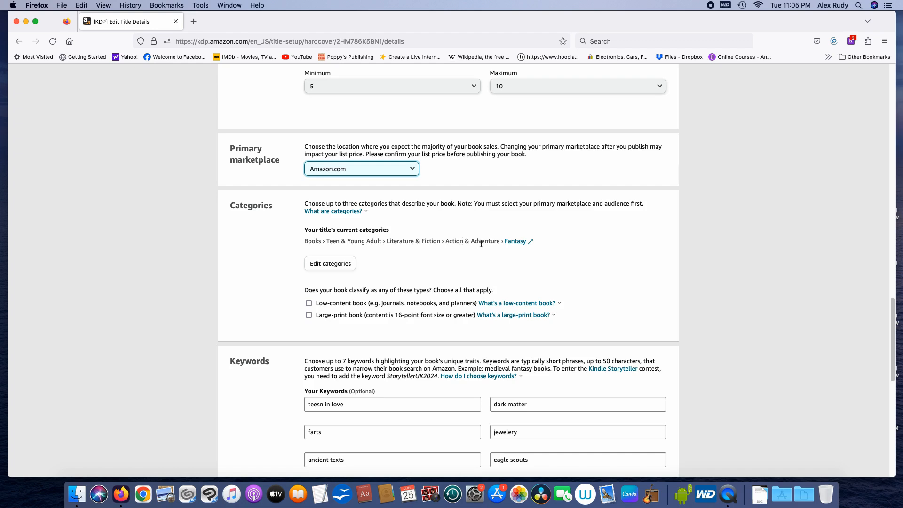
# - Open the book's categories for editing and change the main category to Children's Books
pyautogui.click(335, 267)
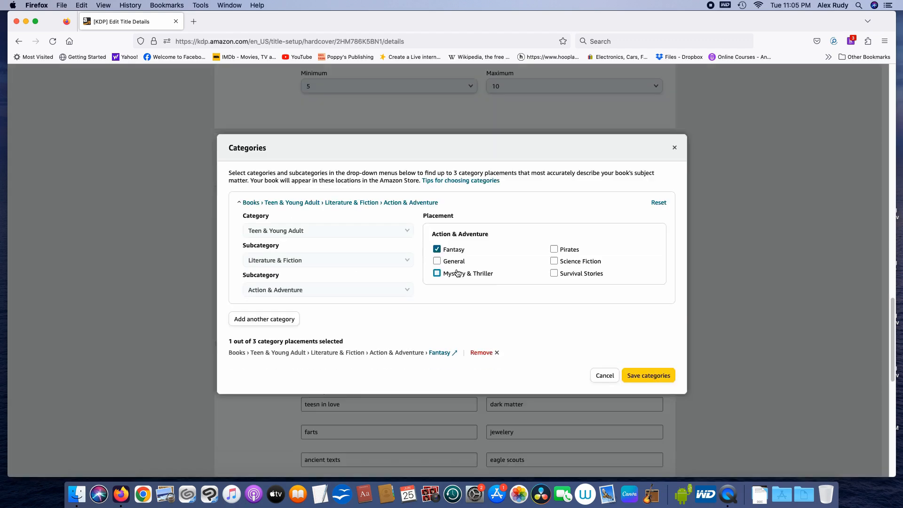
pyautogui.click(407, 233)
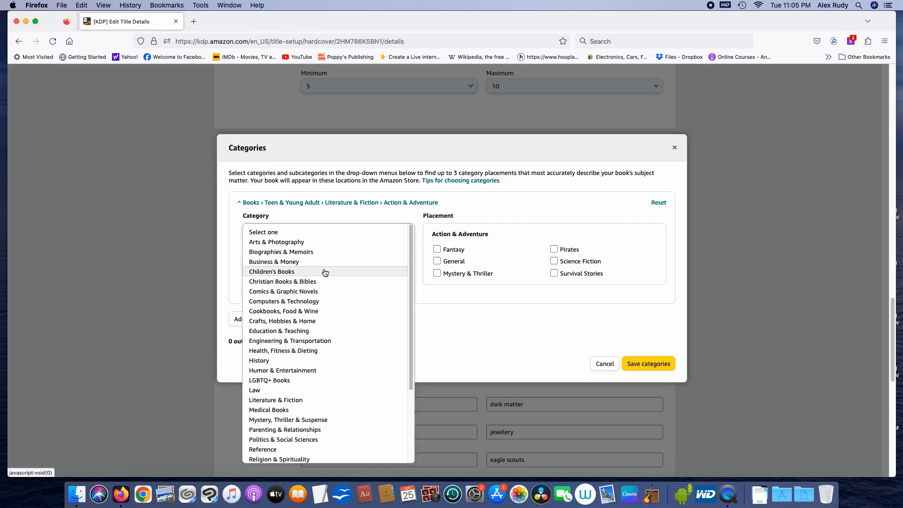
pyautogui.click(324, 272)
# - Try Literature & Fiction as the subcategory and look through its further subcategories
pyautogui.click(408, 265)
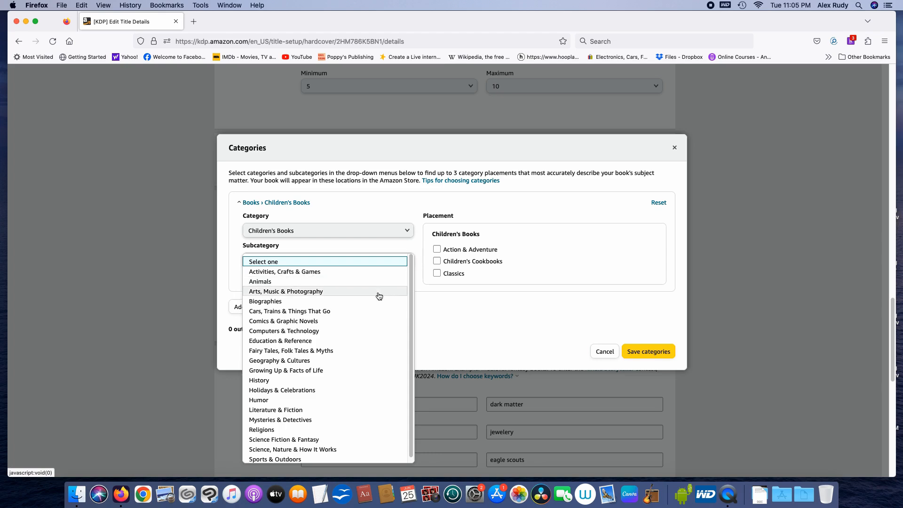
pyautogui.click(367, 410)
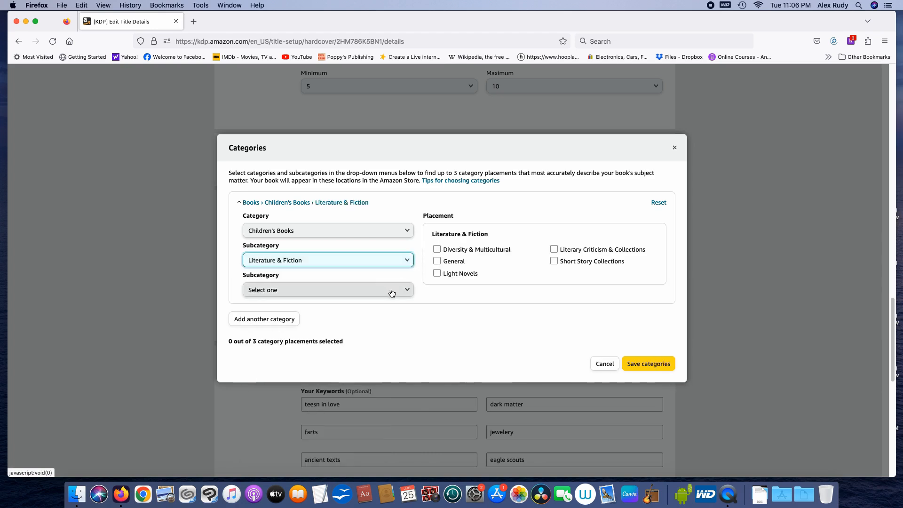
pyautogui.click(392, 293)
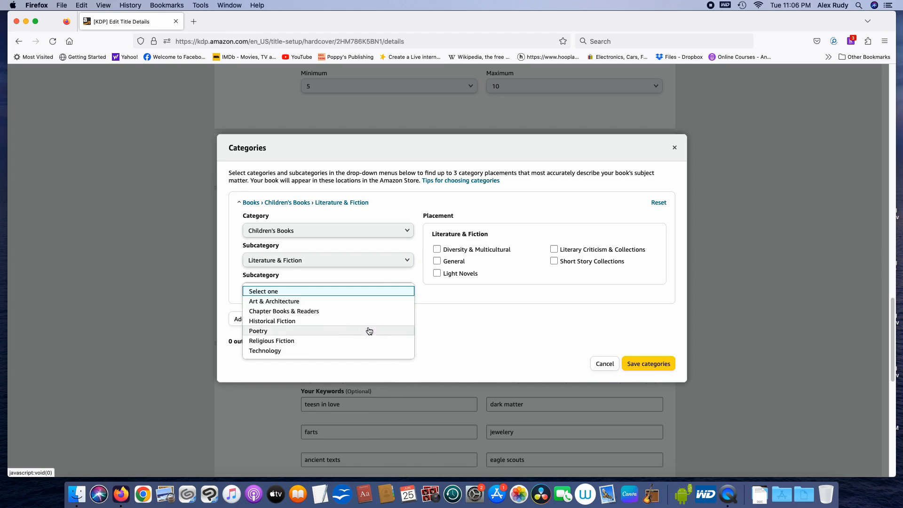
# - Set the subcategories to Animals and Cats, choose the Fiction placement, and save the categories
pyautogui.click(406, 265)
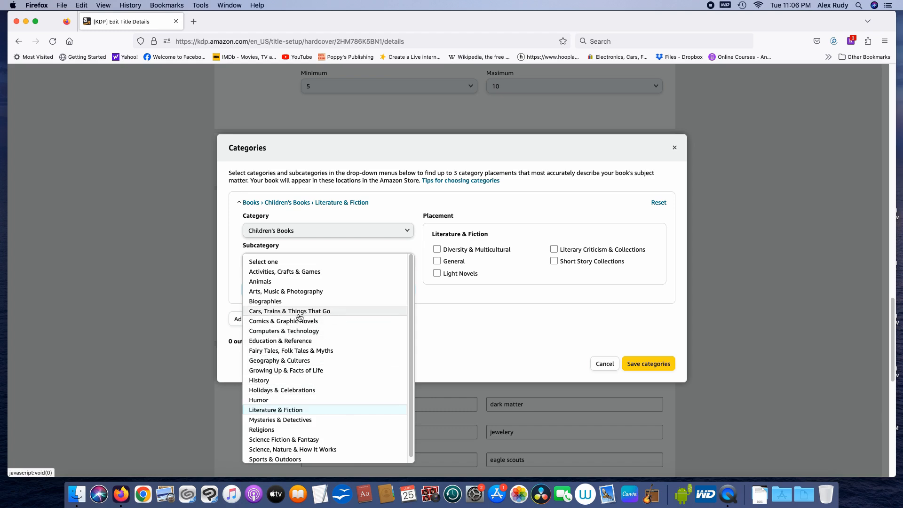
pyautogui.click(337, 282)
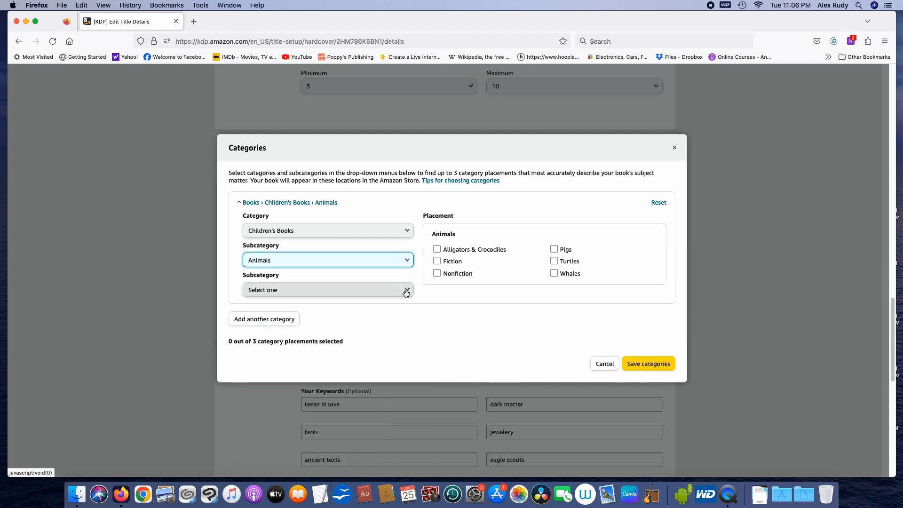
pyautogui.click(404, 292)
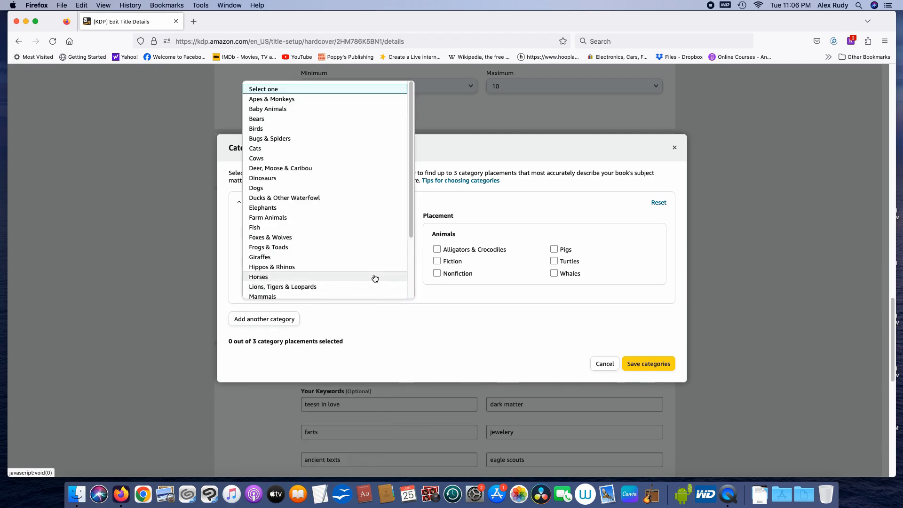
pyautogui.click(338, 148)
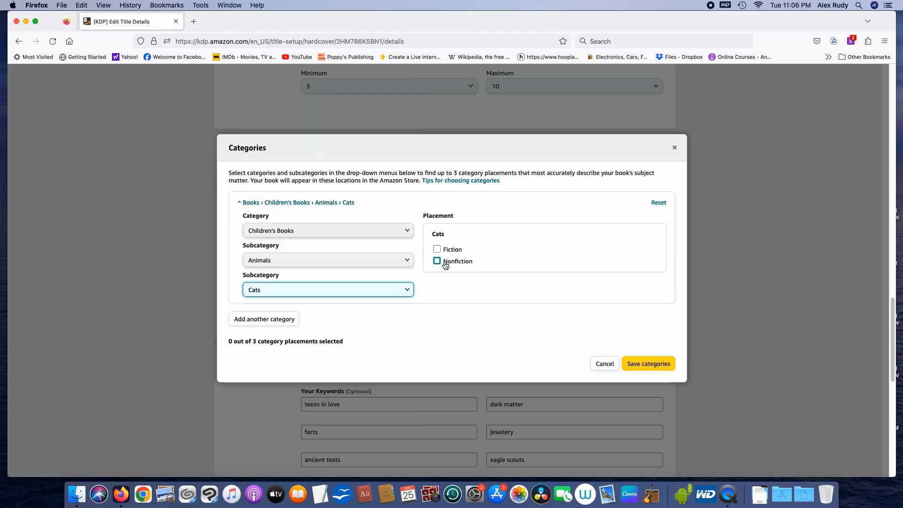
pyautogui.click(438, 249)
pyautogui.click(644, 377)
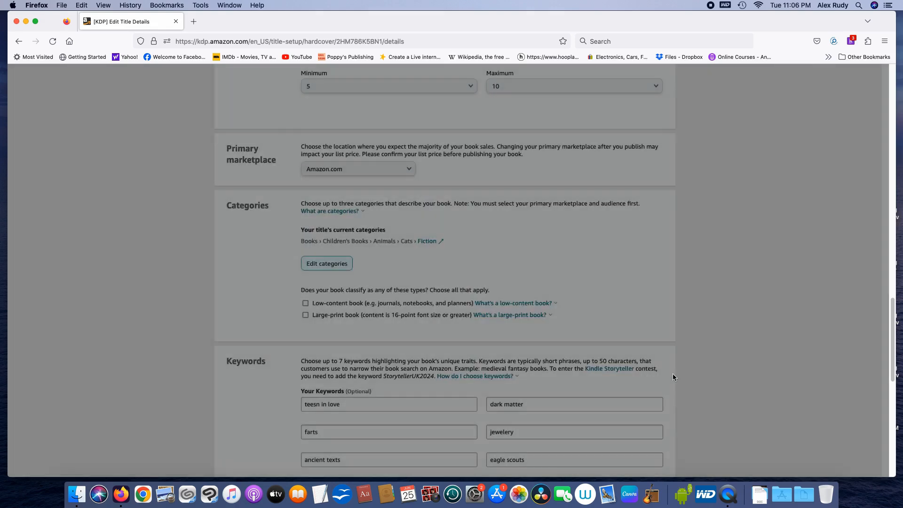
pyautogui.click(546, 303)
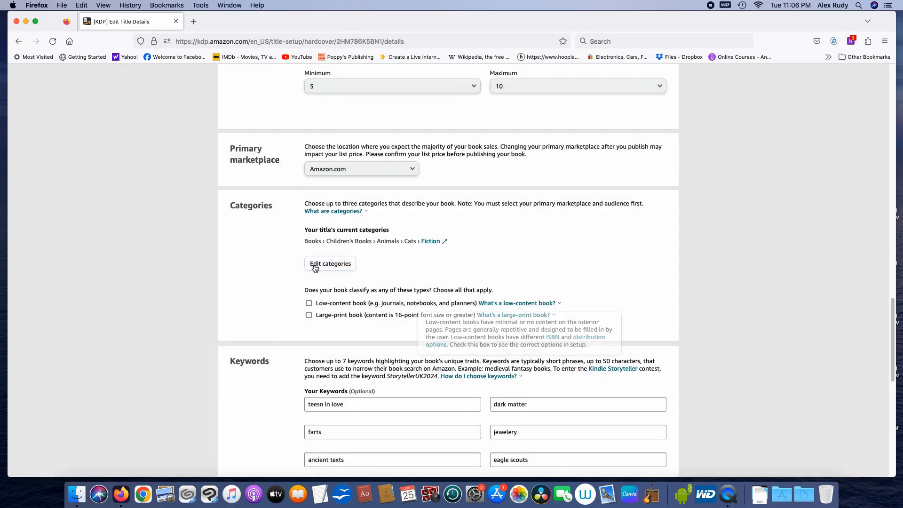
# - Replace the first keyword, "teesn in love", with "cats" and go through the remaining keyword entries
pyautogui.scroll(-3, 598, 318)
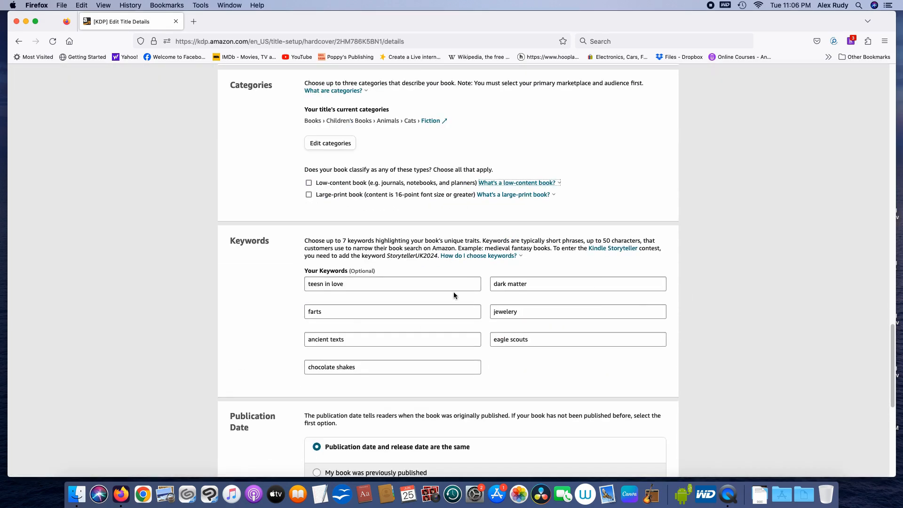
pyautogui.moveTo(369, 284); pyautogui.dragTo(231, 288)
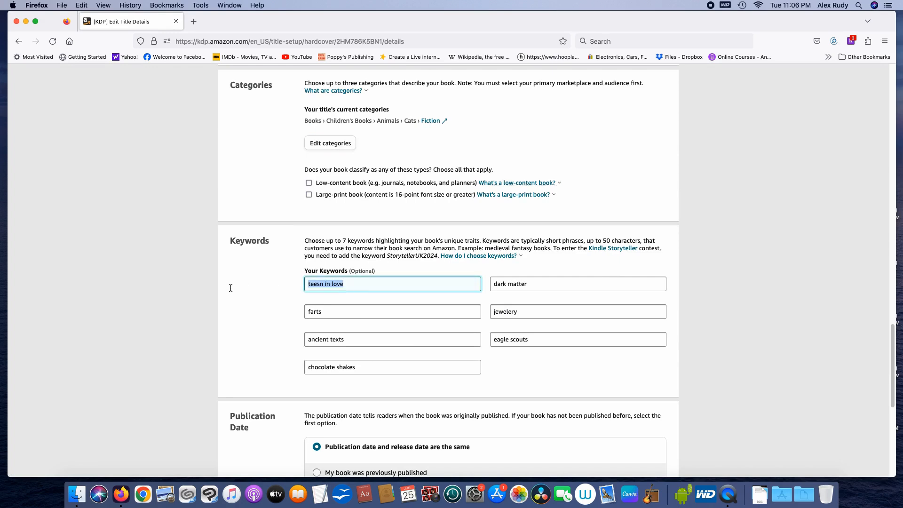
pyautogui.write('cats')
pyautogui.press('Tab')
pyautogui.press('Tab')
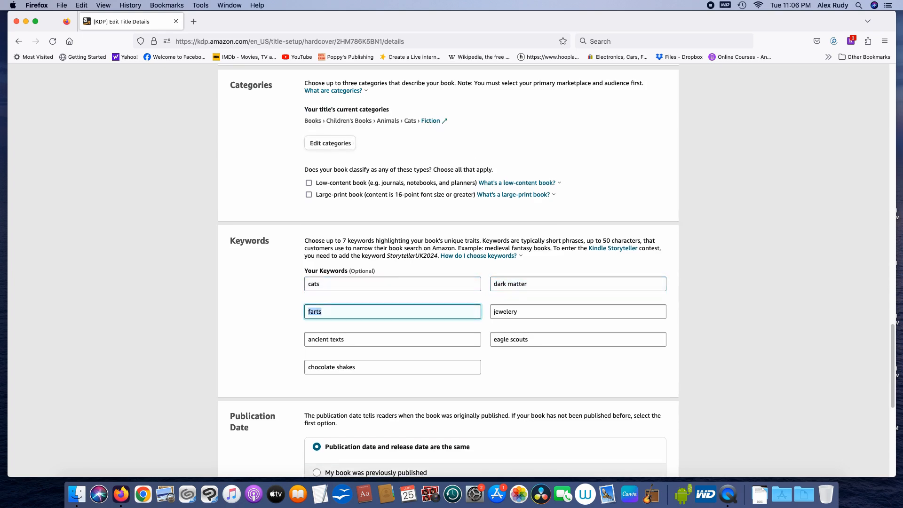
pyautogui.press('Tab')
pyautogui.press('Tab')
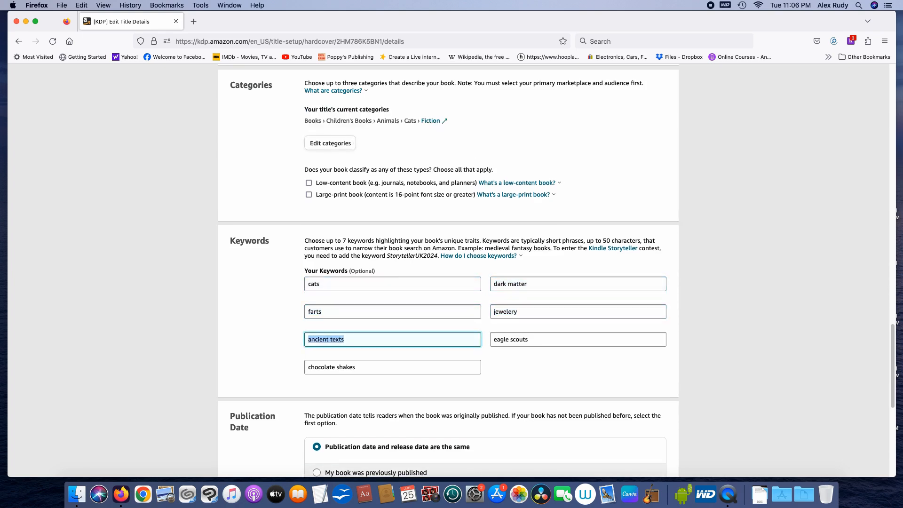
pyautogui.press('Tab')
pyautogui.press('Tab')
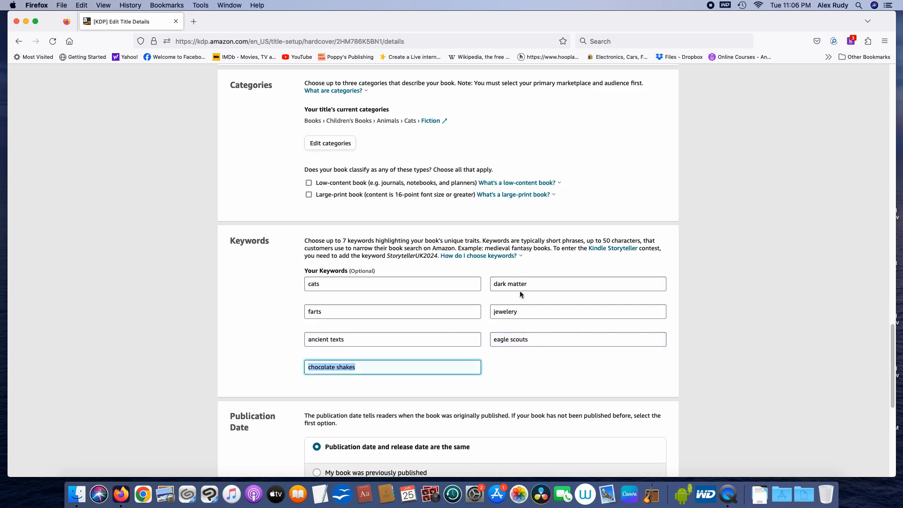
# - Replace the keyword "dark matter" with "dogs" and the third keyword with "forest"
pyautogui.tripleClick(536, 283)
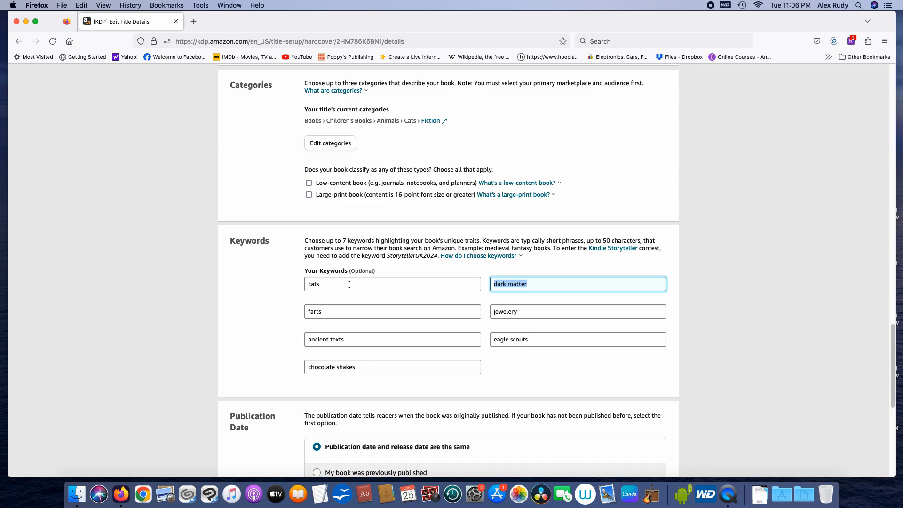
pyautogui.write('dogs')
pyautogui.press('Tab')
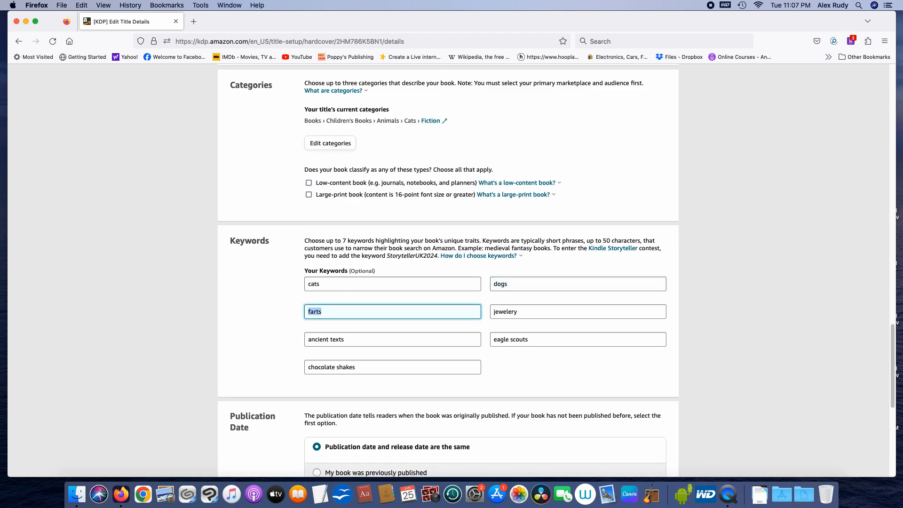
pyautogui.write('forest')
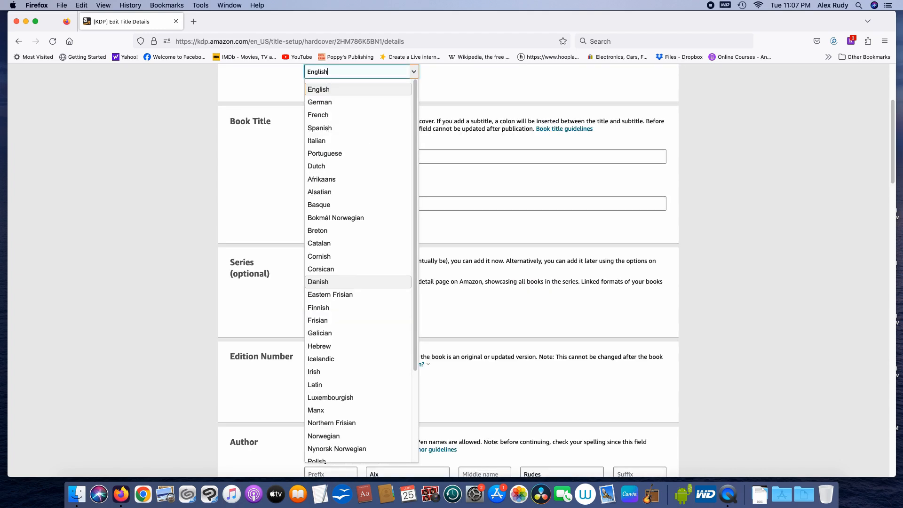
pyautogui.click(506, 308)
pyautogui.scroll(-5, 506, 318)
pyautogui.scroll(-15, 507, 317)
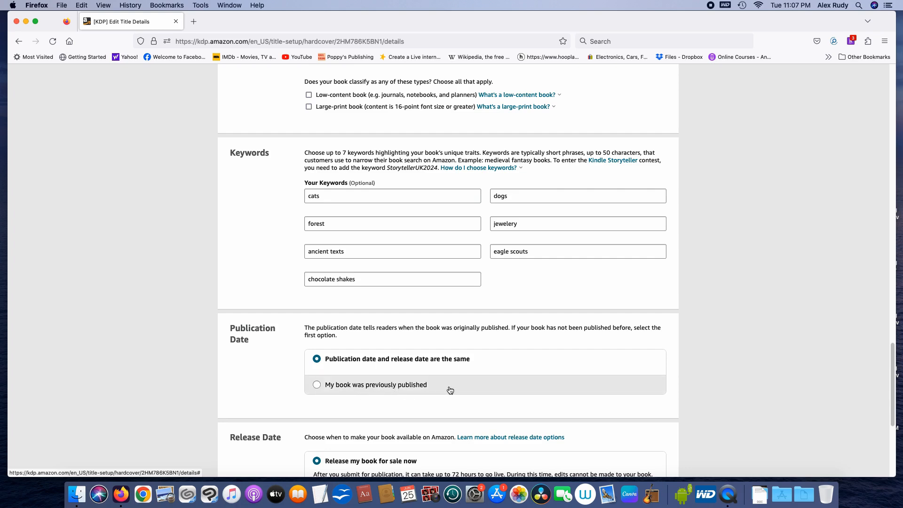
# - Save the hardcover details and continue to the book's content setup
pyautogui.scroll(-5, 450, 390)
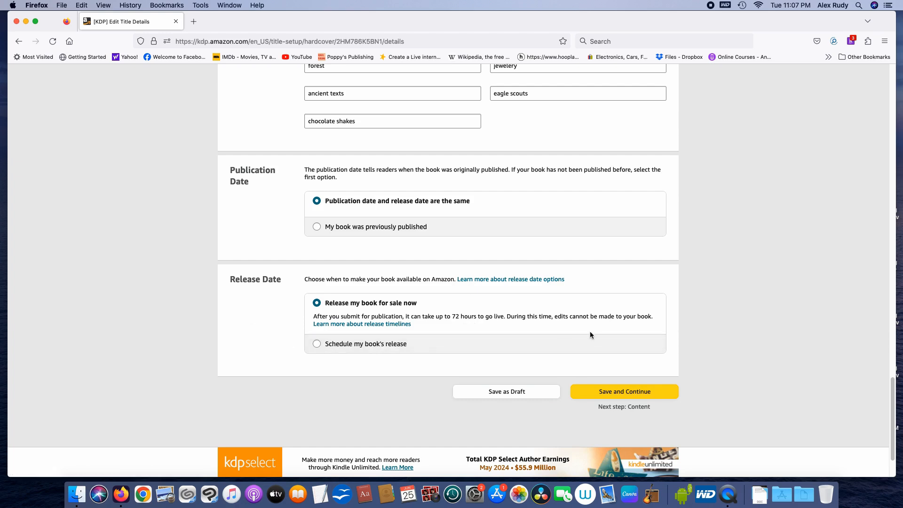
pyautogui.click(609, 394)
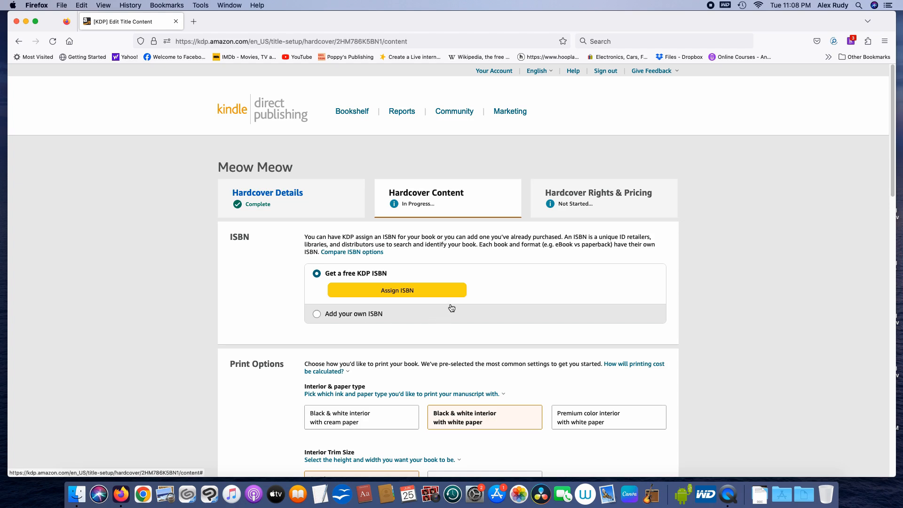
# - Check the help notes on printing cost and interior type, and set the interior to Premium color with white paper
pyautogui.scroll(-1, 500, 288)
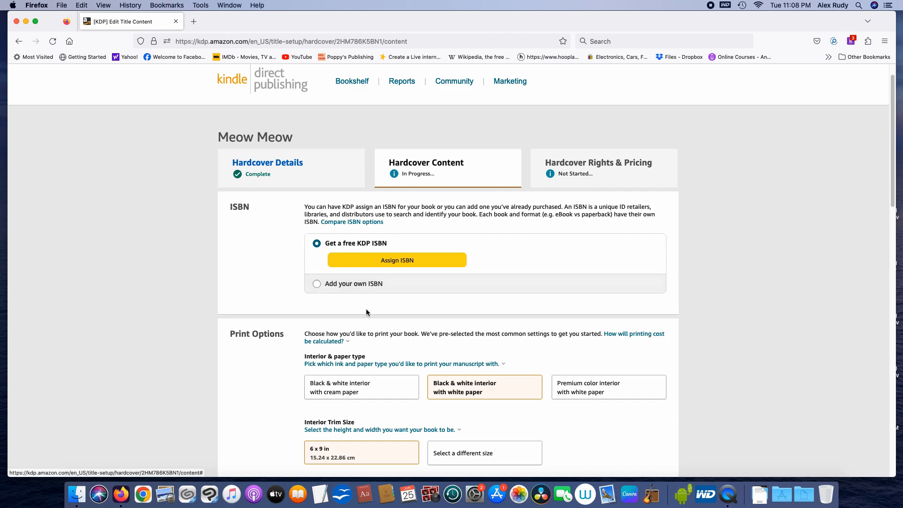
pyautogui.scroll(-5, 366, 314)
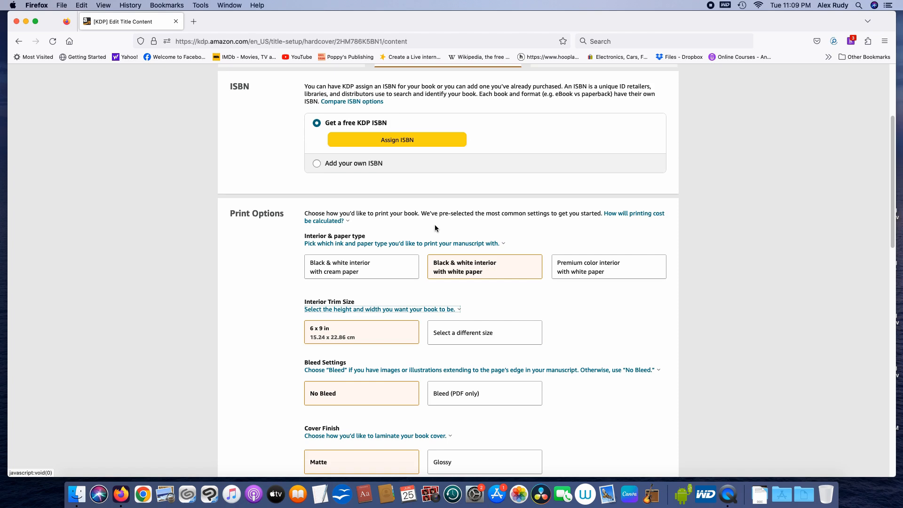
pyautogui.click(320, 221)
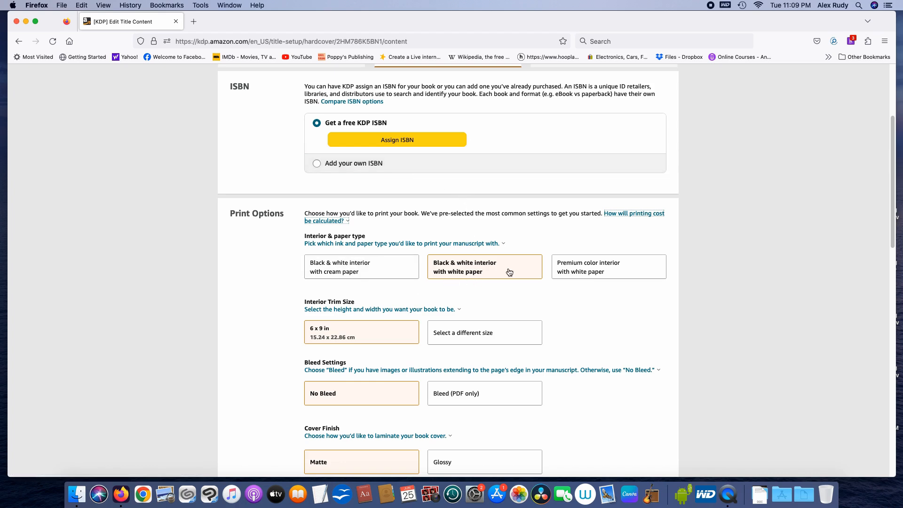
pyautogui.click(459, 244)
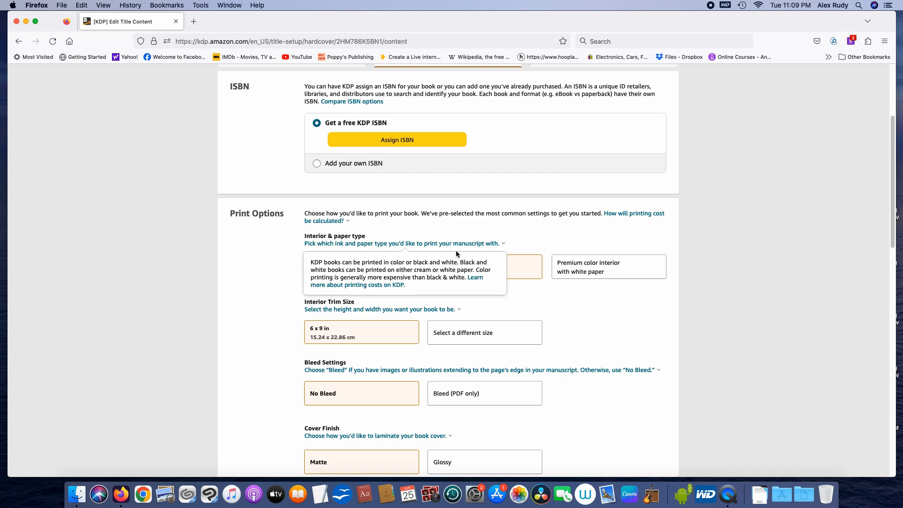
pyautogui.click(596, 267)
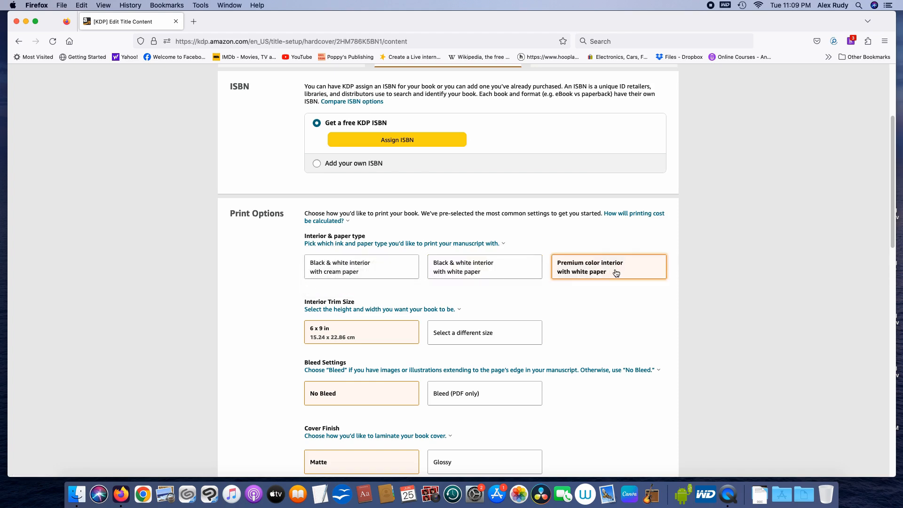
# - Look at the trim size help note and the alternative hardcover trim sizes, and close the size selection without choosing one
pyautogui.click(348, 312)
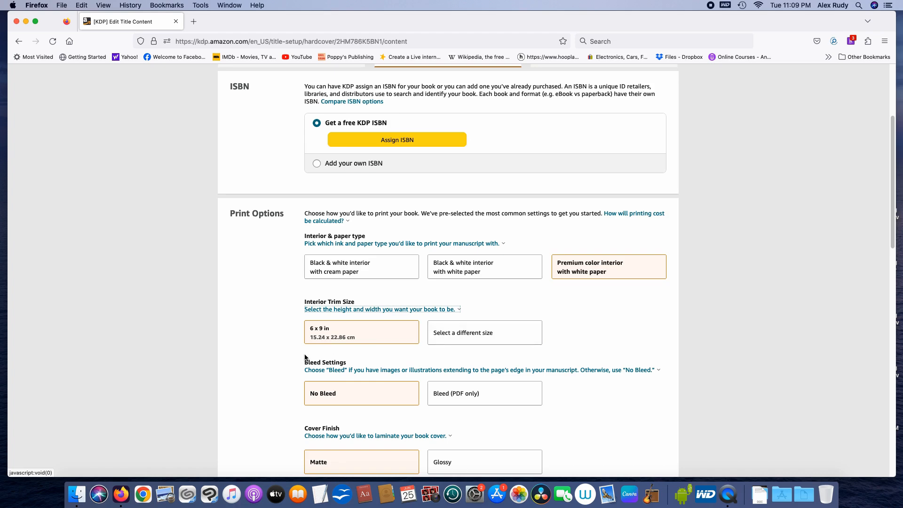
pyautogui.click(481, 333)
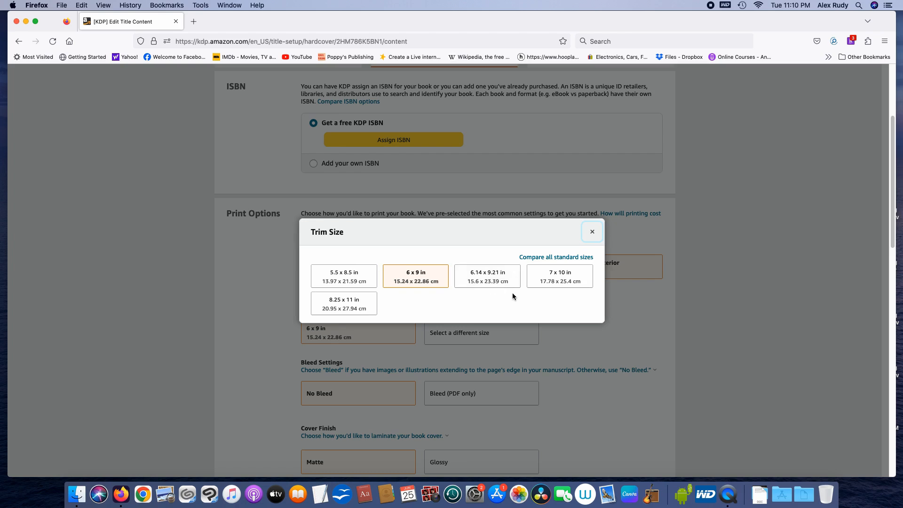
pyautogui.click(593, 233)
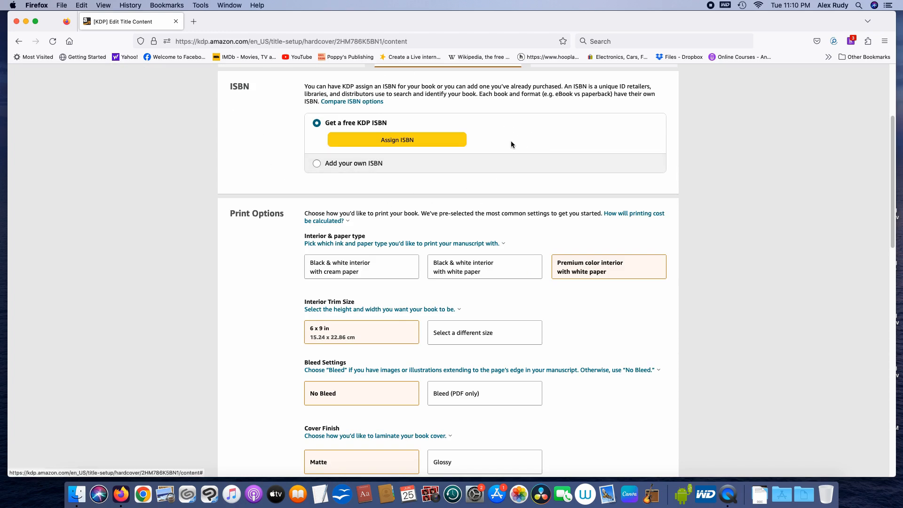
# - Review the bleed and cover finish options and the Manuscript and Book Cover sections of the hardcover content
pyautogui.scroll(2, 511, 142)
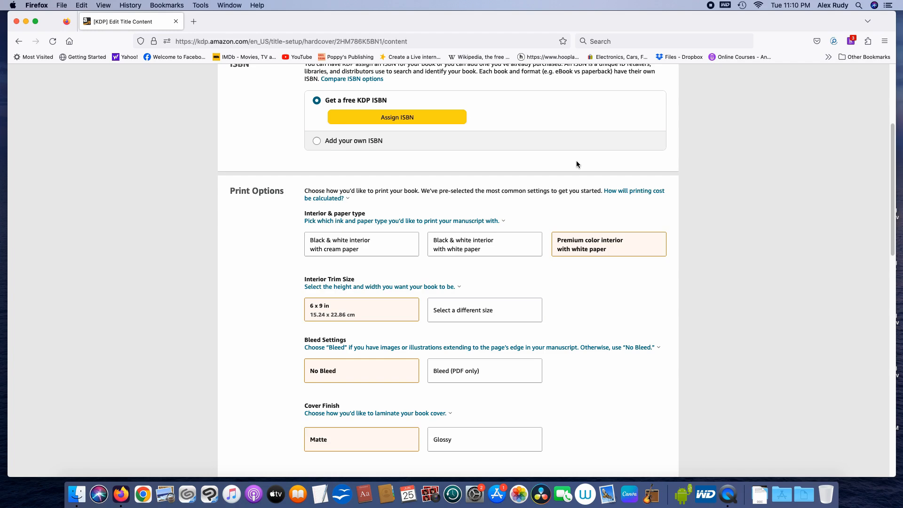
pyautogui.scroll(-3, 576, 164)
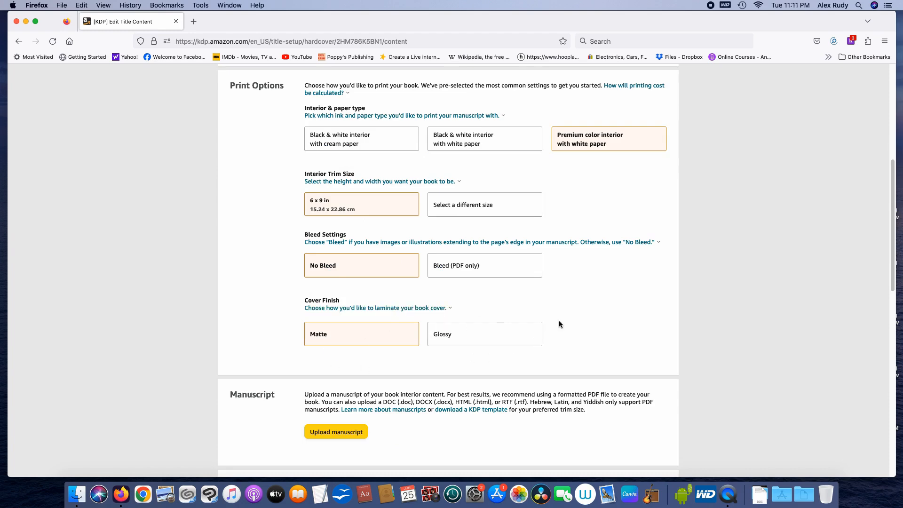
pyautogui.scroll(-2, 559, 322)
pyautogui.scroll(-5, 559, 323)
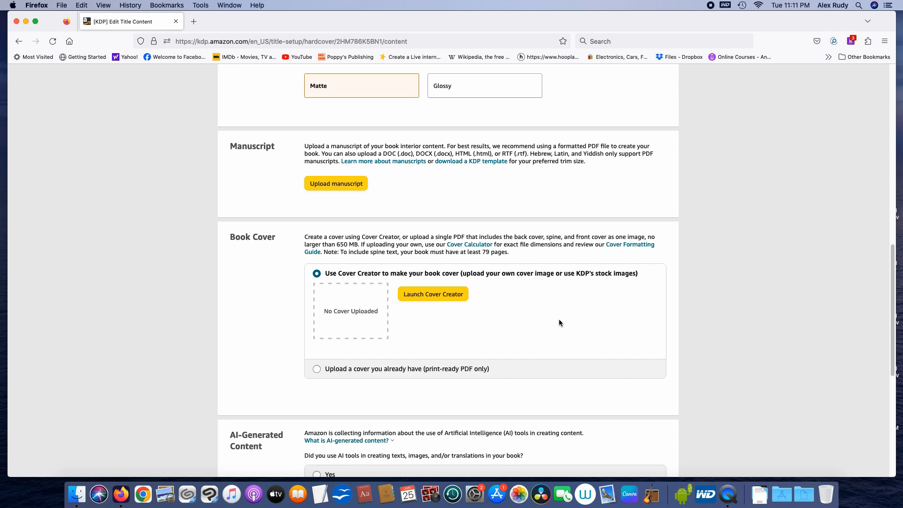
pyautogui.scroll(-1, 558, 322)
pyautogui.scroll(9, 560, 322)
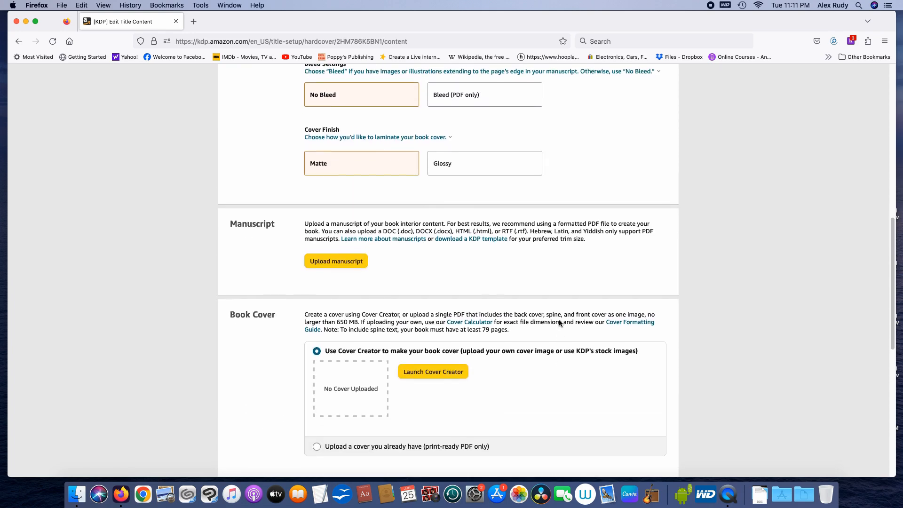